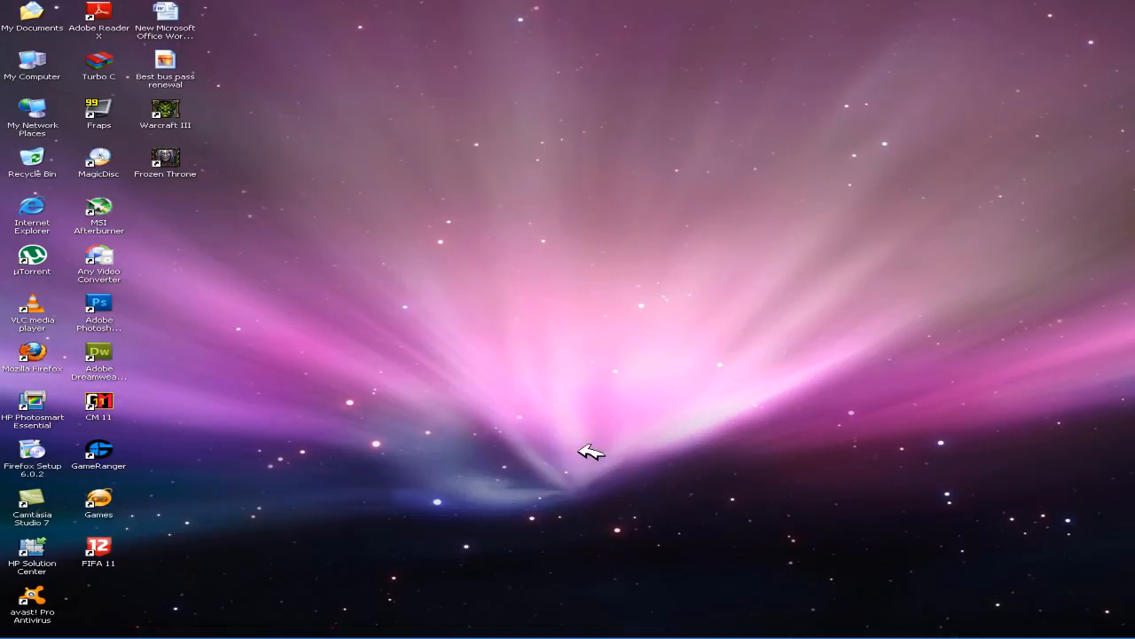
Launch Firefox, search Google for utorrent and follow the official utorrent.com result
double_click(39, 353)
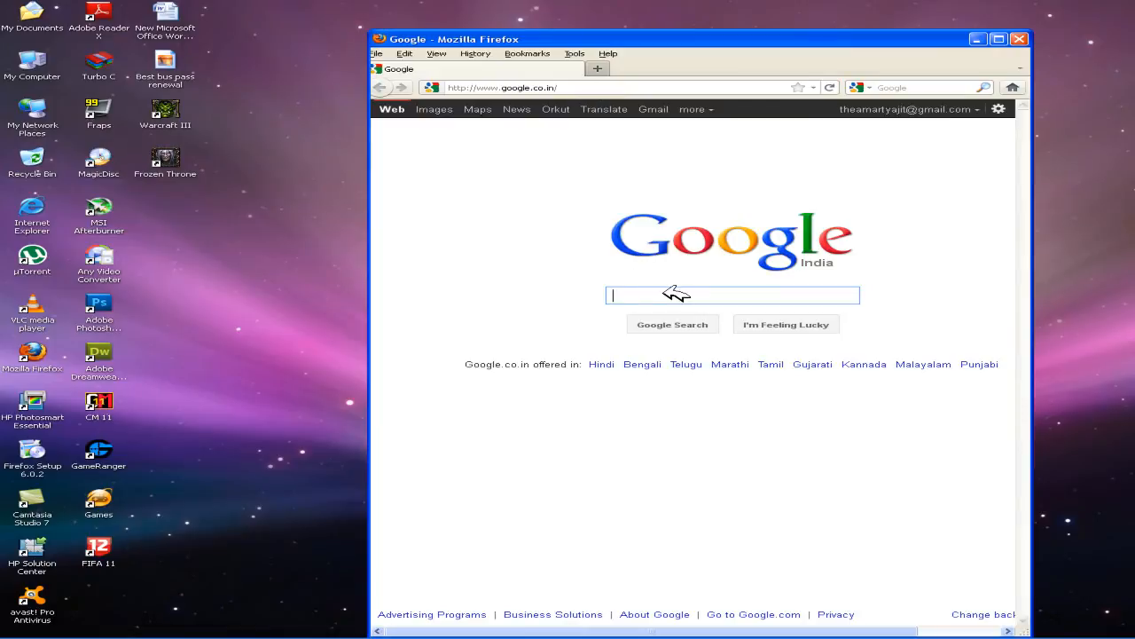
text(utorrent)
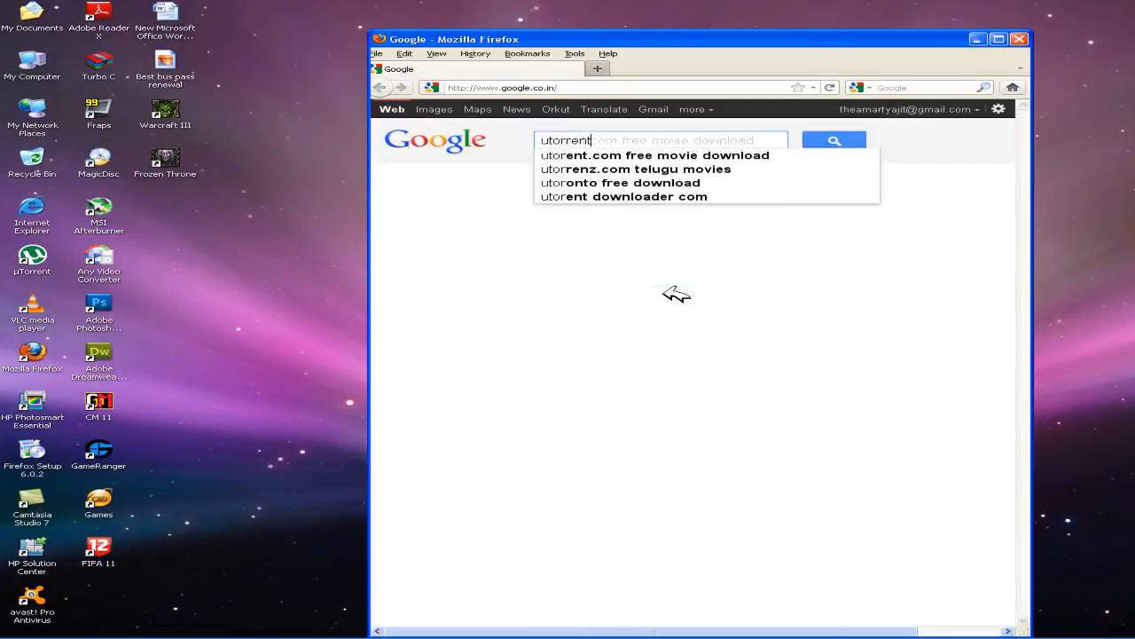
key(Return)
click(998, 39)
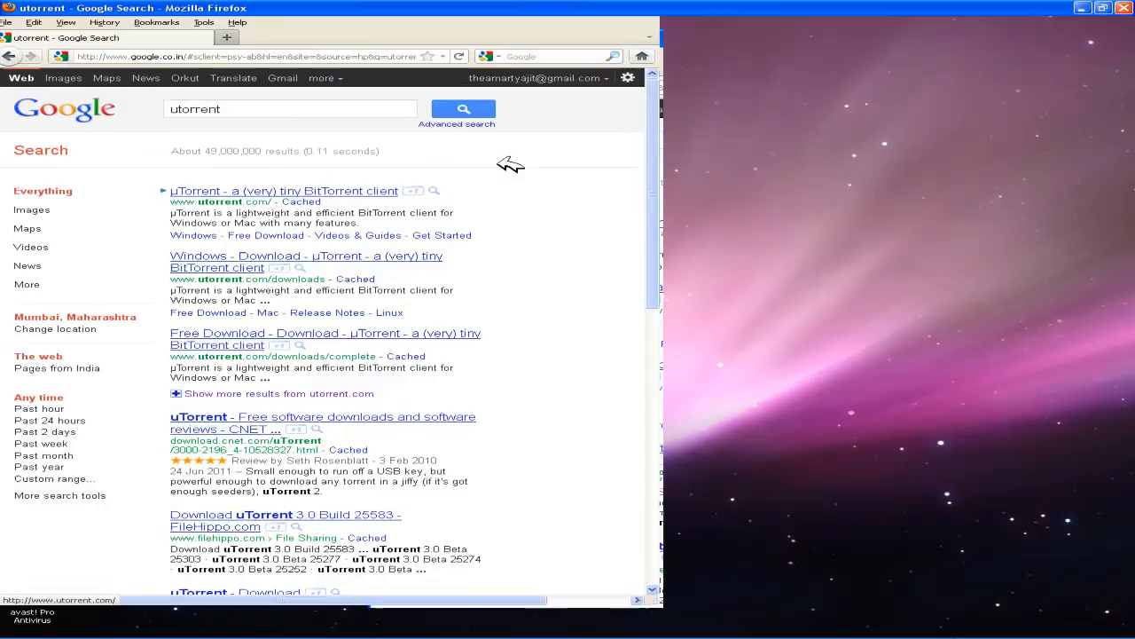
click(324, 191)
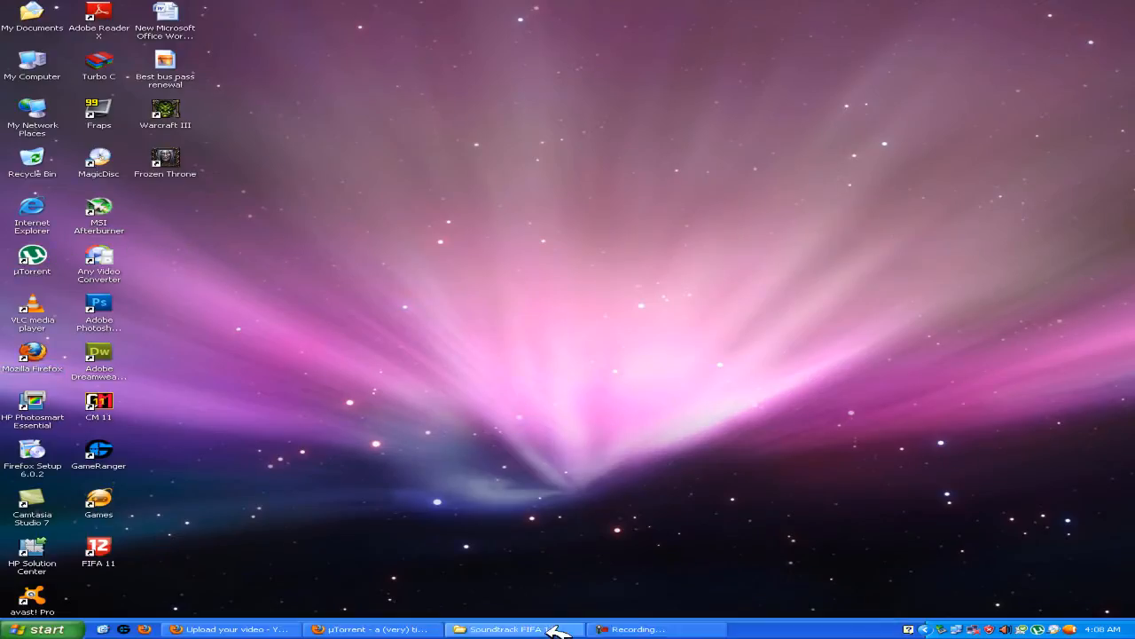
Return to the Google page and clear the search term, leaving the search box empty
click(368, 629)
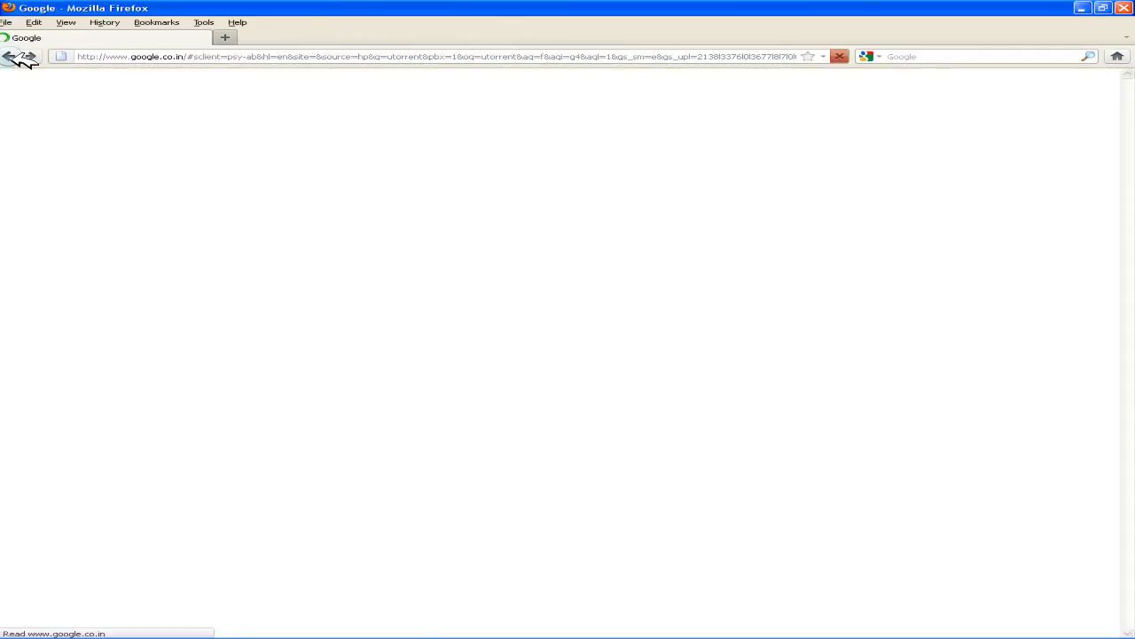
drag(286, 107, 169, 108)
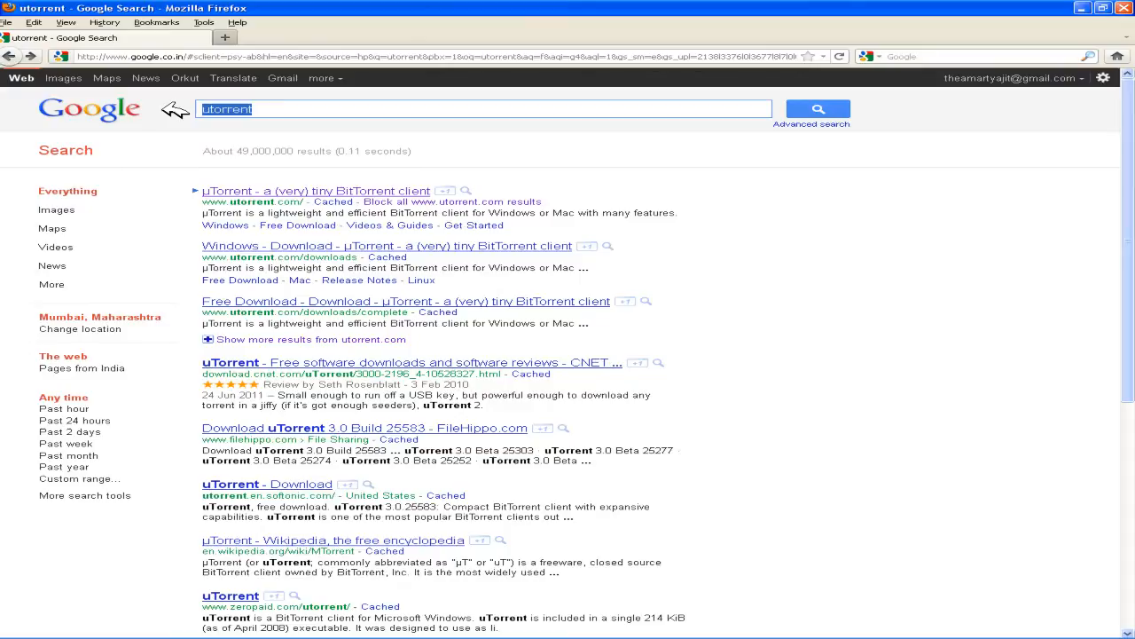
key(BackSpace)
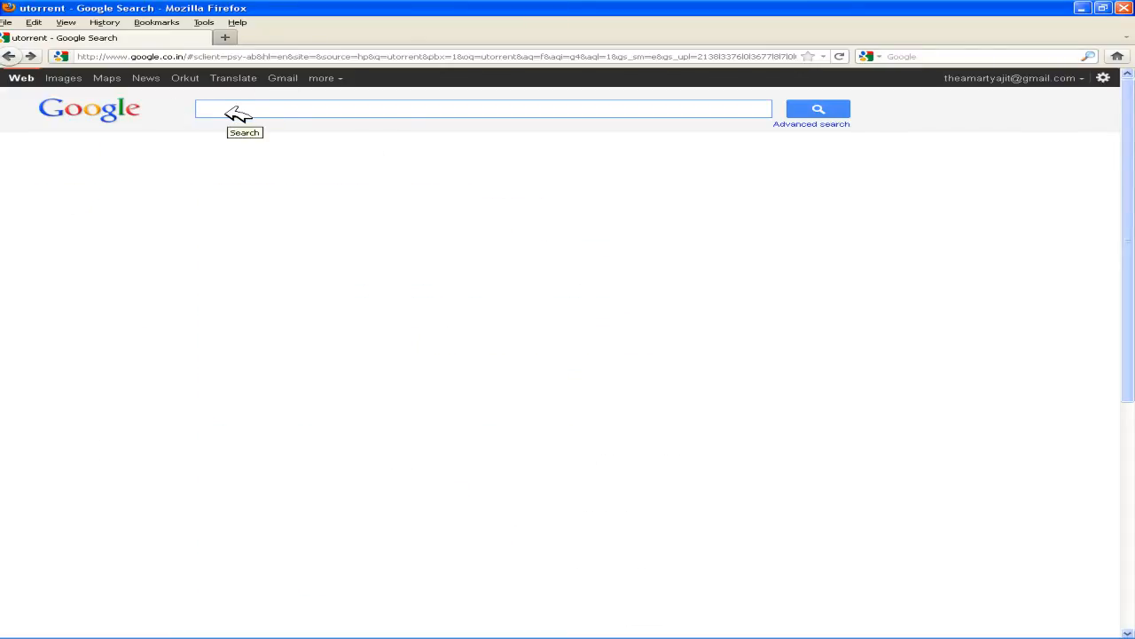
Navigate Firefox to the Torrentz search site at torrentz.eu
click(172, 56)
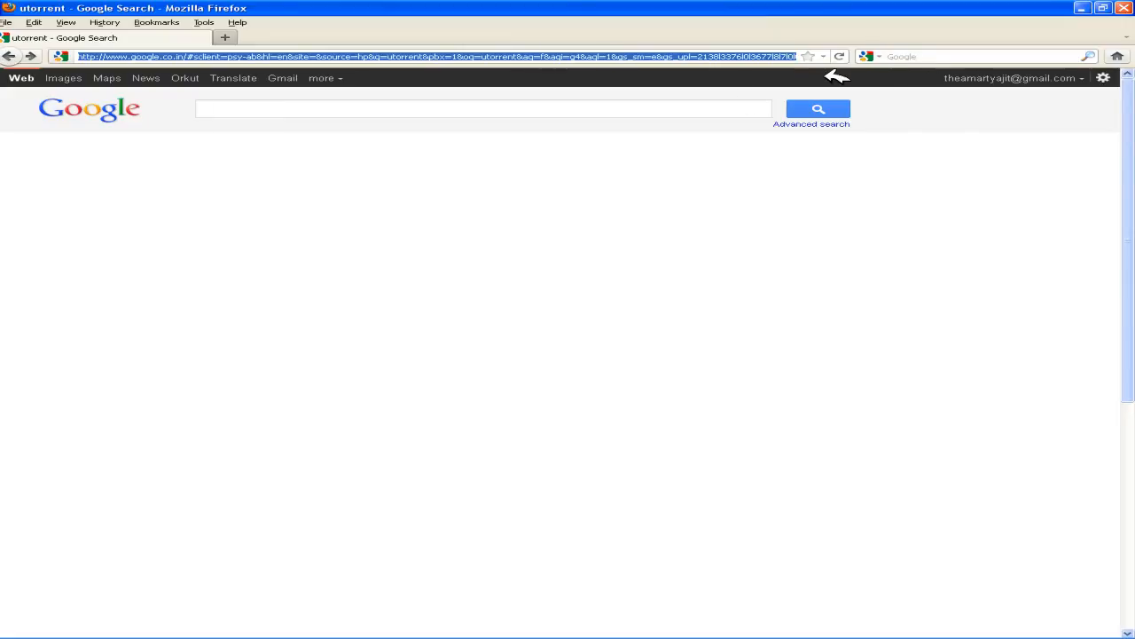
text(torren)
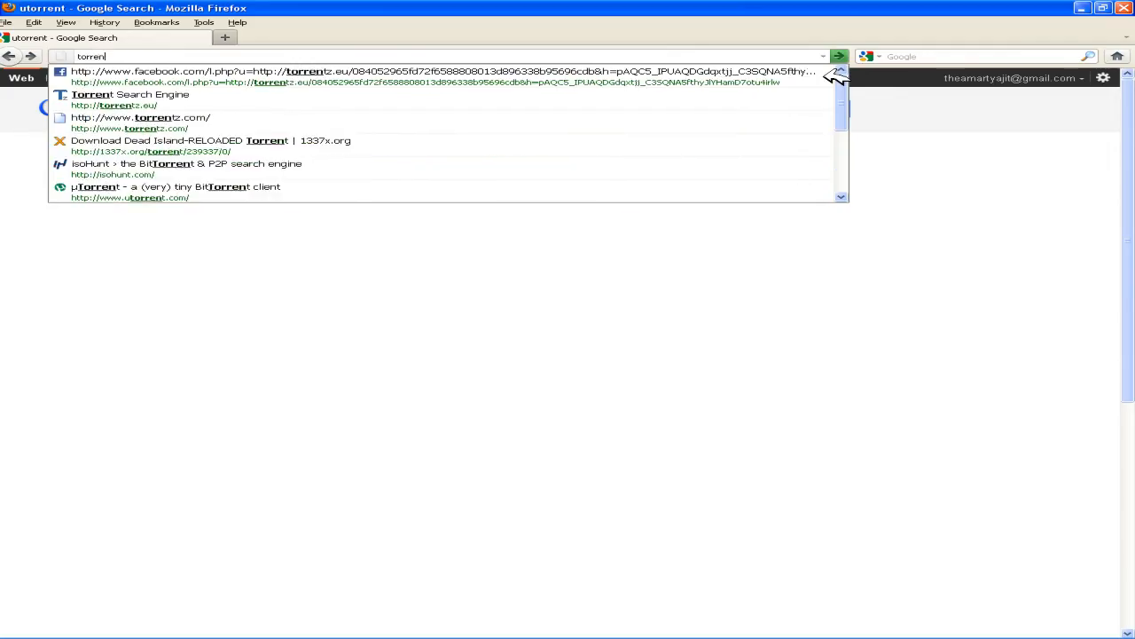
text(tz.eu)
key(Return)
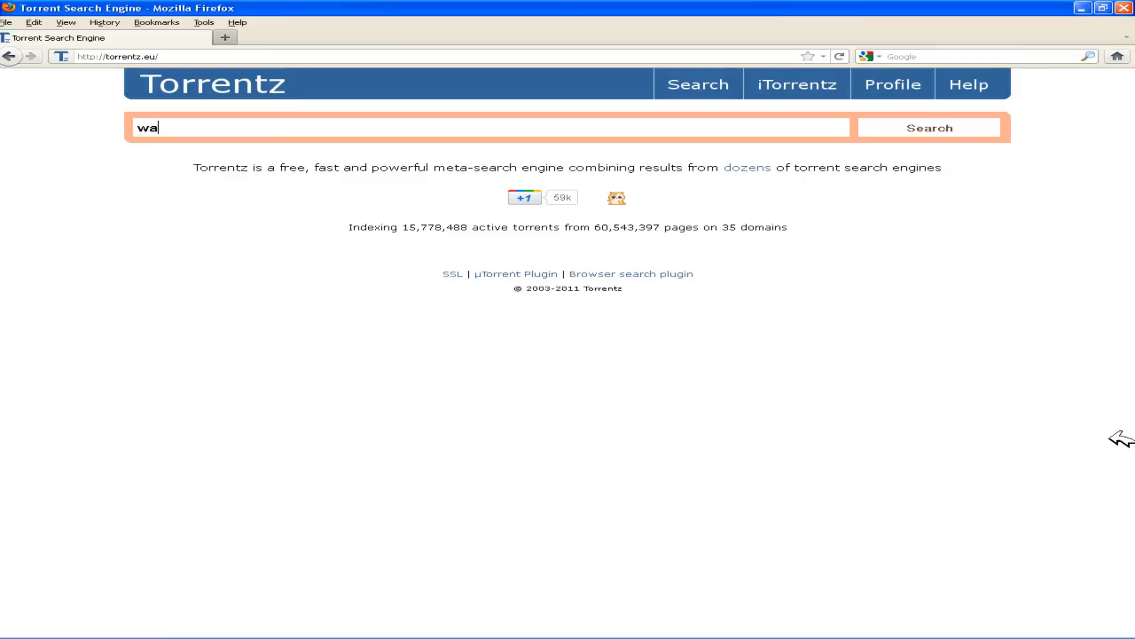
text(nature wallpaper)
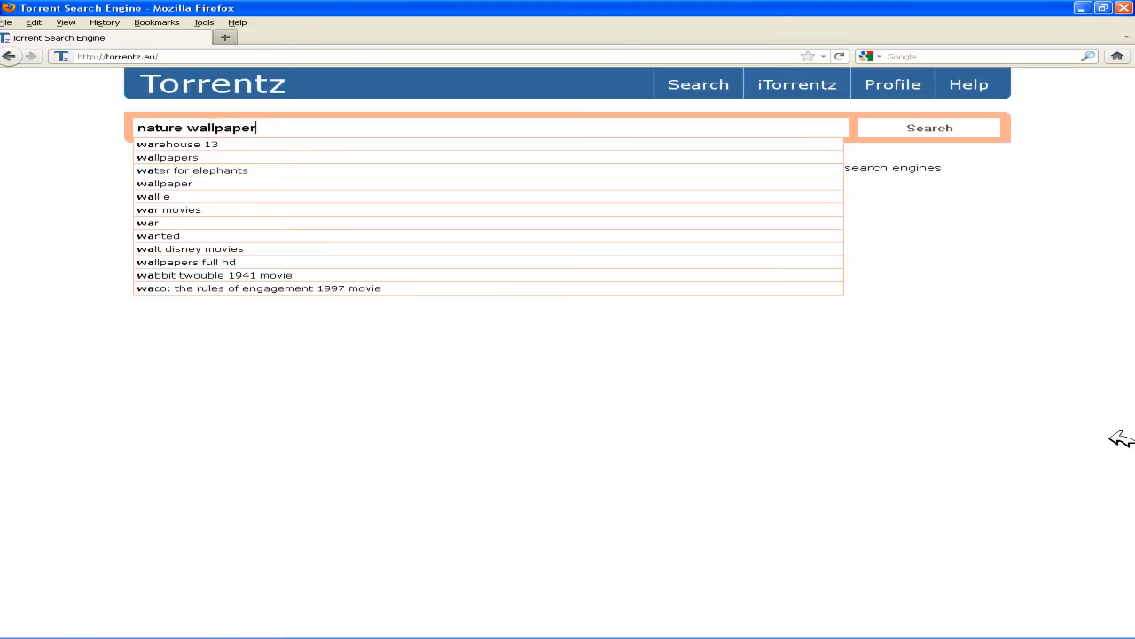
Run a Torrentz search for 'nature wallpaper' to list matching torrents
key(Return)
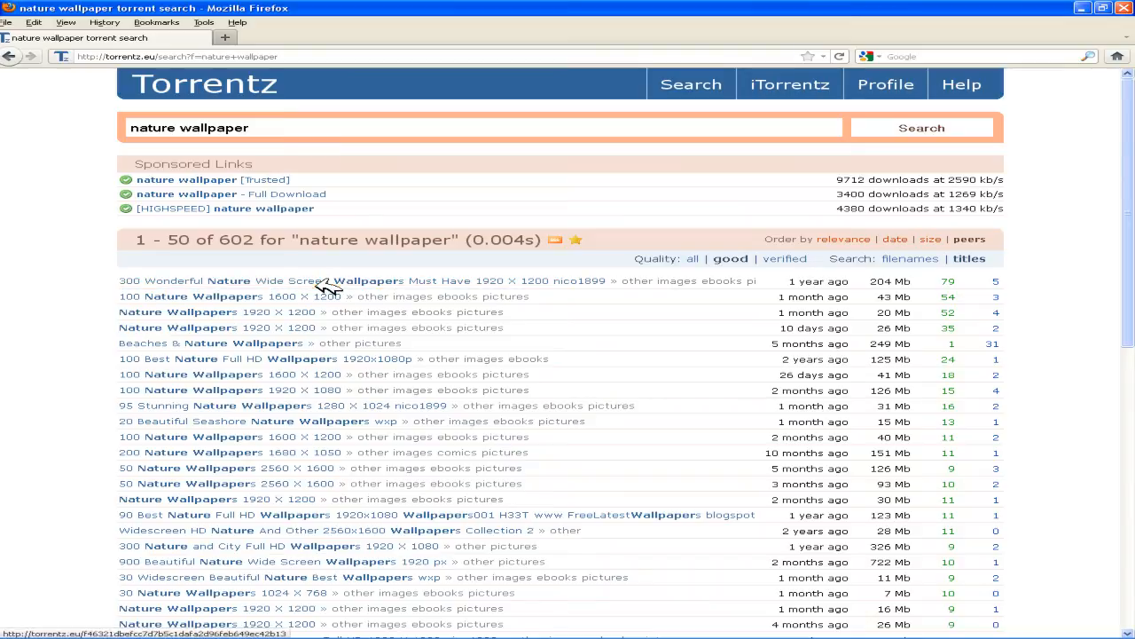
Follow the first result to the 1337x page for 300 Wonderful Nature Wide Screen Wallpapers
click(267, 280)
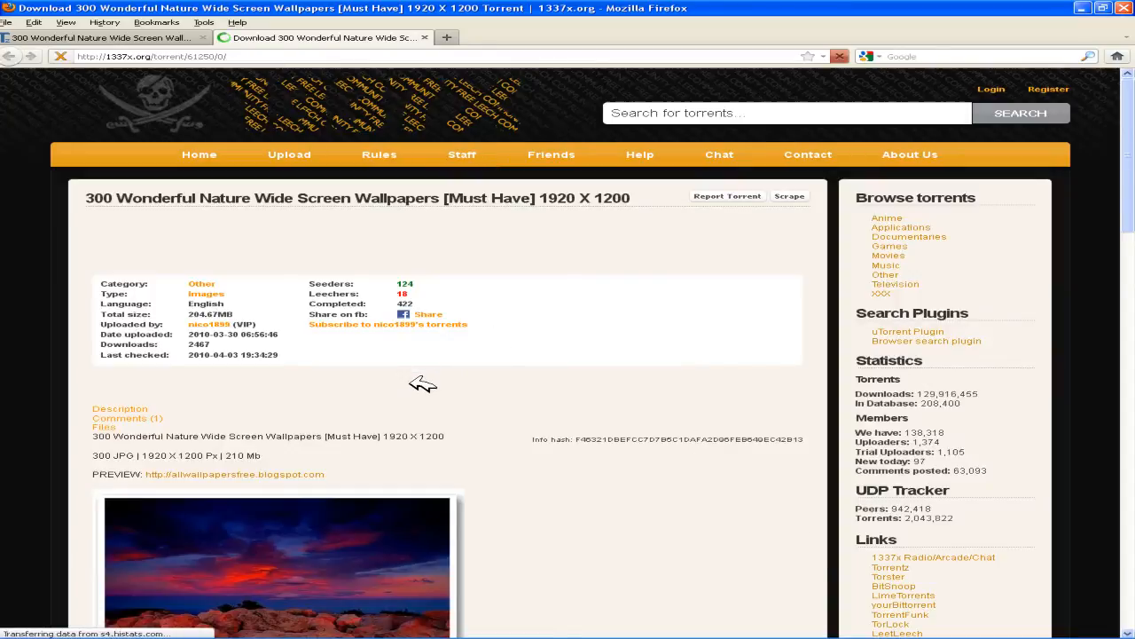
scroll(520, 482, down, 5)
scroll(522, 456, down, 4)
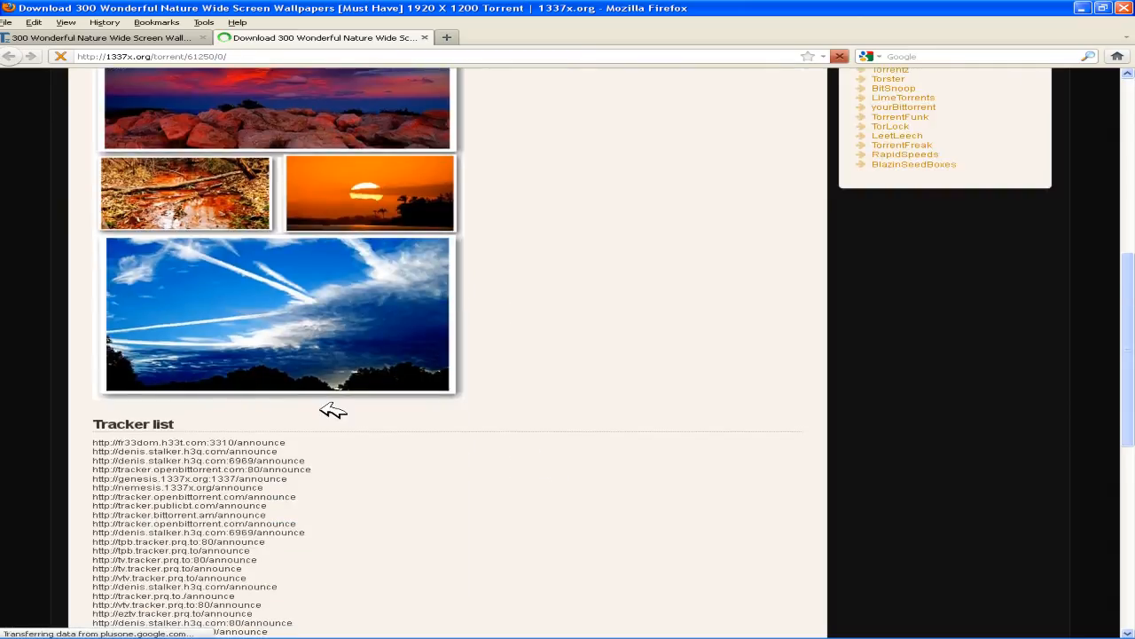
scroll(329, 408, down, 5)
scroll(330, 410, up, 9)
scroll(337, 409, up, 5)
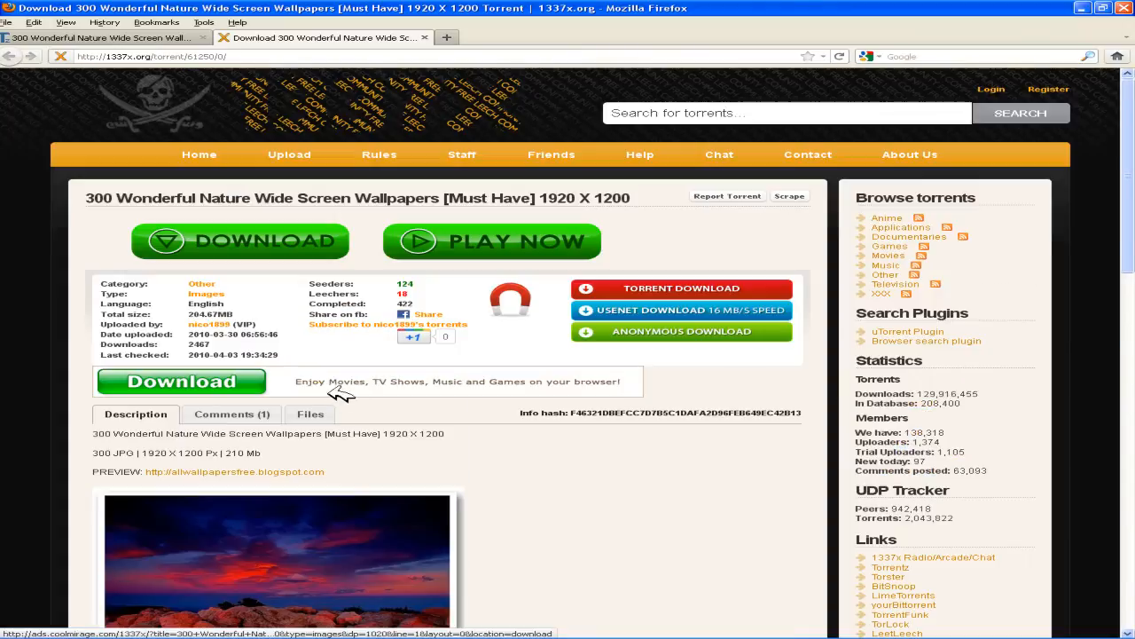
Download the wallpapers .torrent file, save it to the Desktop, then close Downloads and Firefox
click(710, 288)
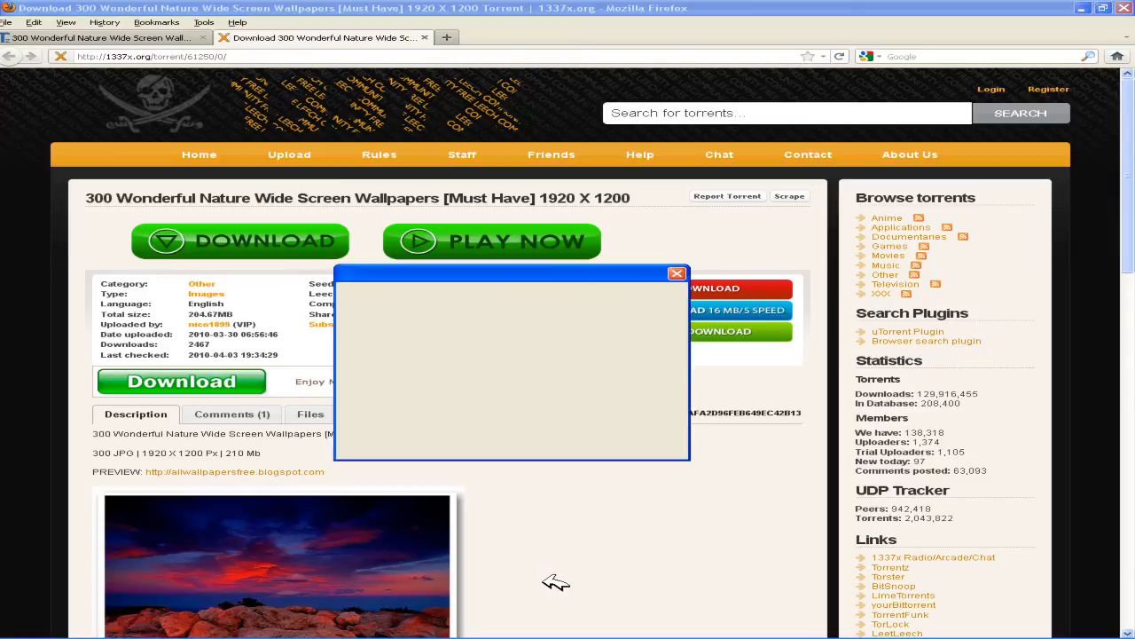
click(588, 426)
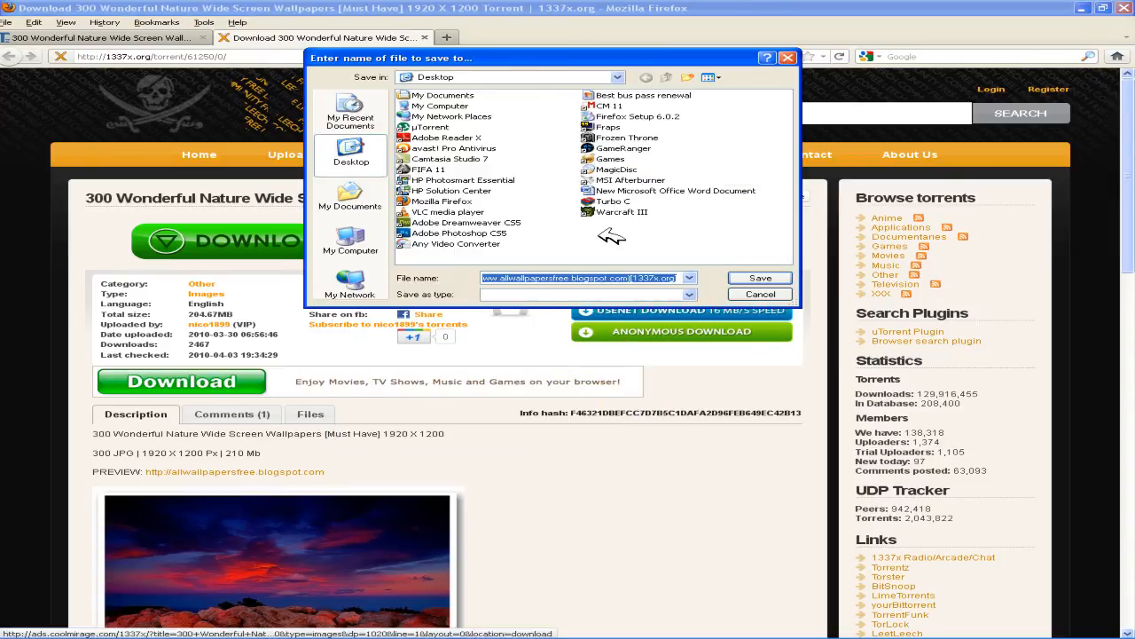
click(762, 278)
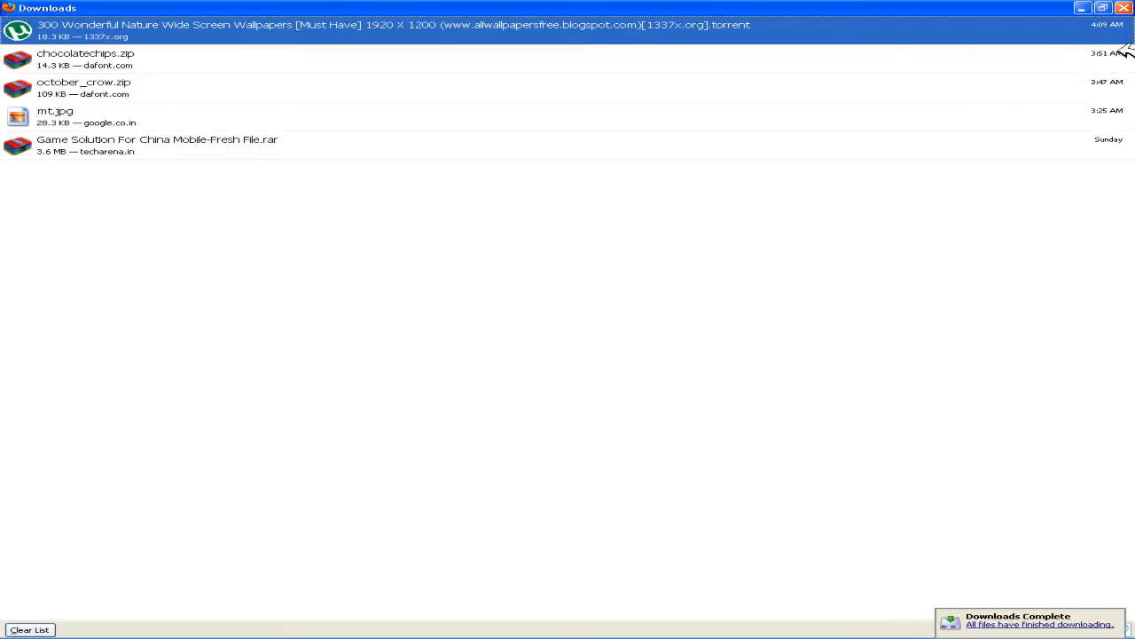
click(1124, 7)
click(1082, 7)
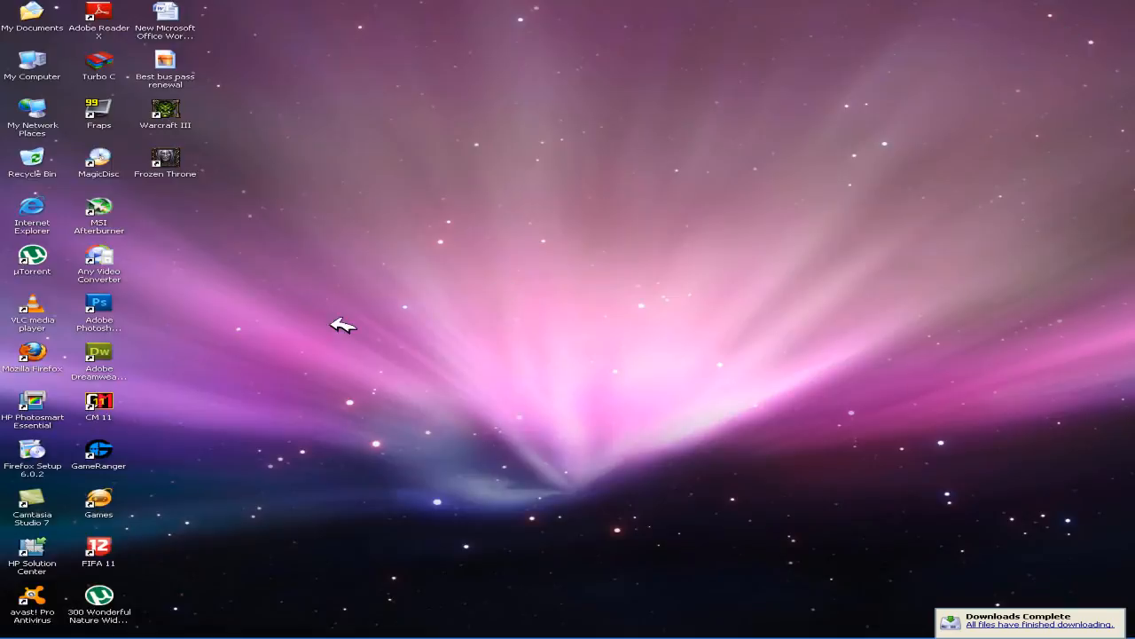
Load the desktop .torrent into uTorrent, accept the save location and add the 204 MB torrent
click(108, 607)
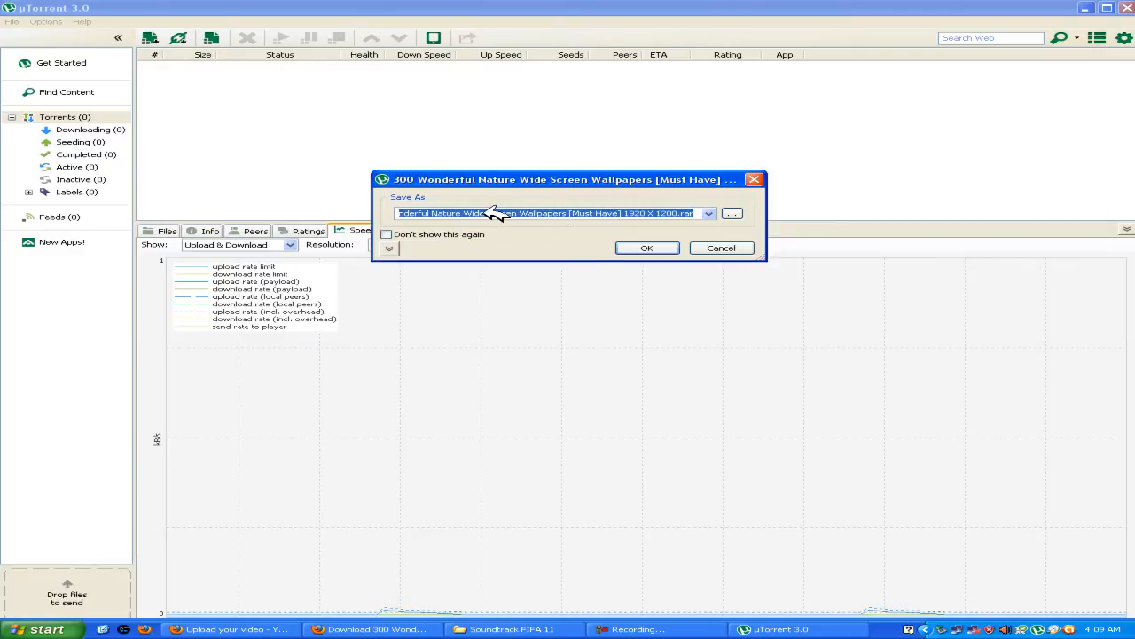
drag(494, 213, 324, 215)
click(603, 215)
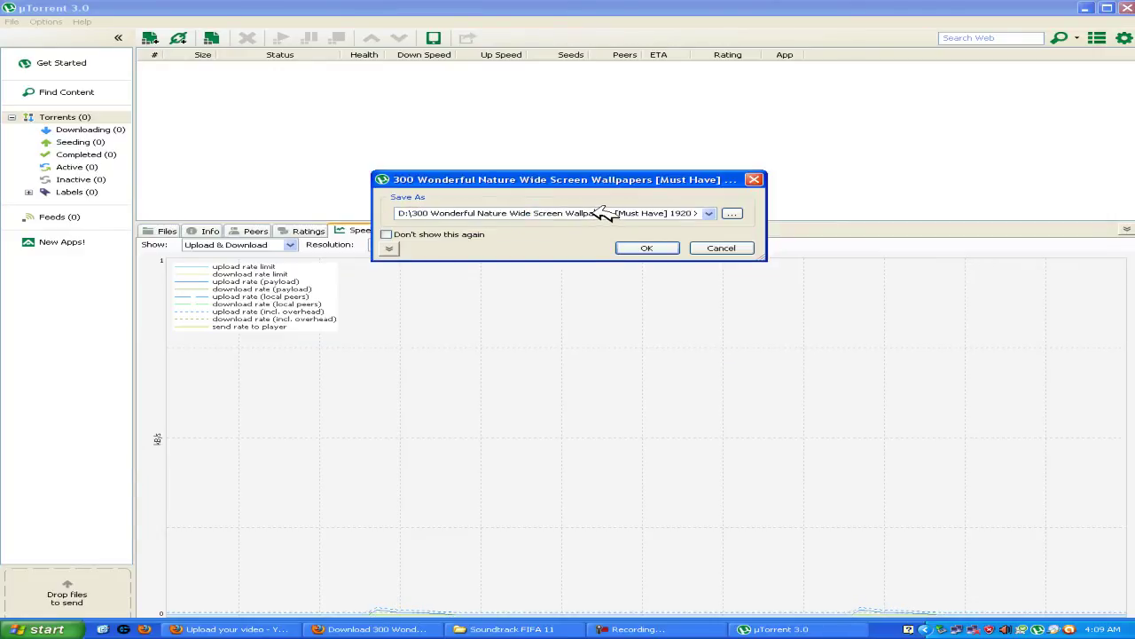
click(646, 248)
click(122, 129)
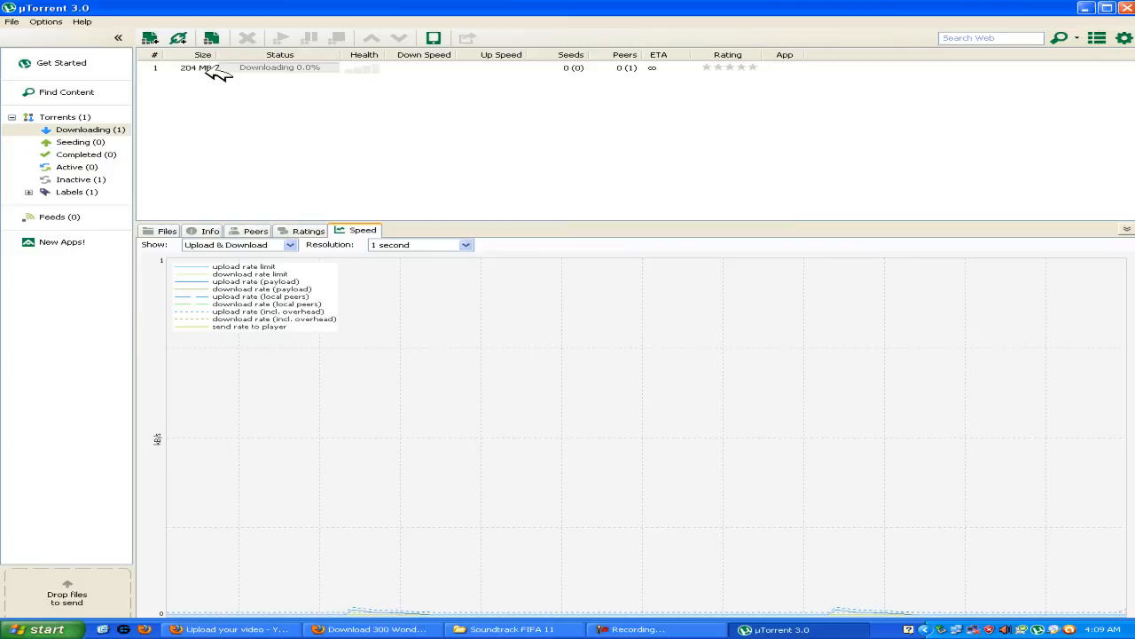
Select the wallpapers torrent and glance at its options and the column list without changing anything
click(186, 67)
right_click(176, 63)
right_click(241, 56)
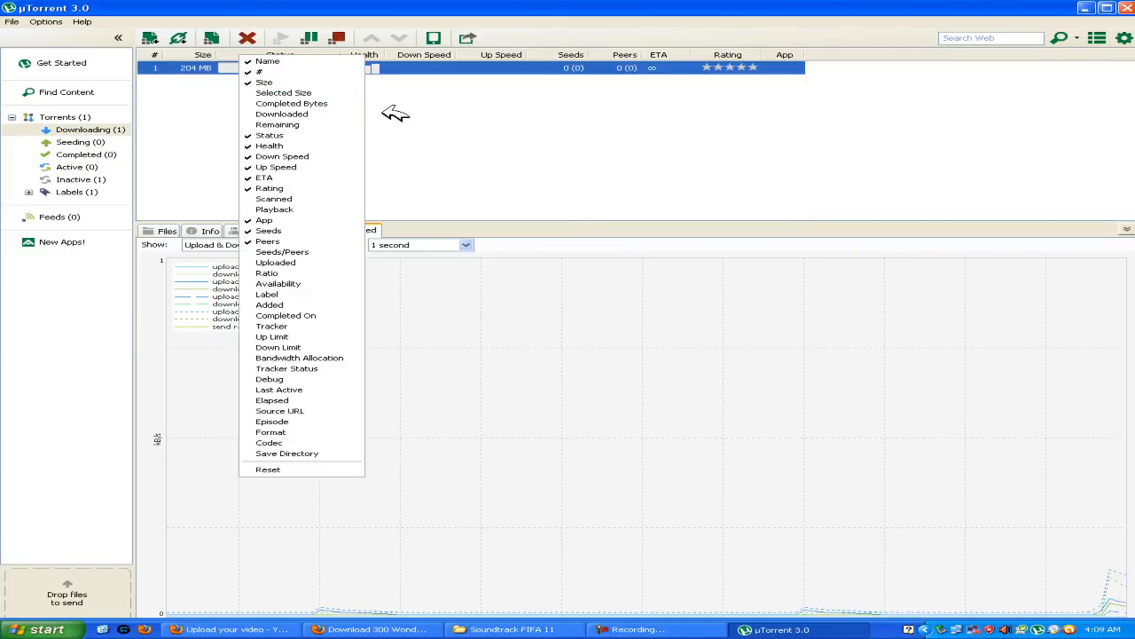
click(502, 168)
click(285, 69)
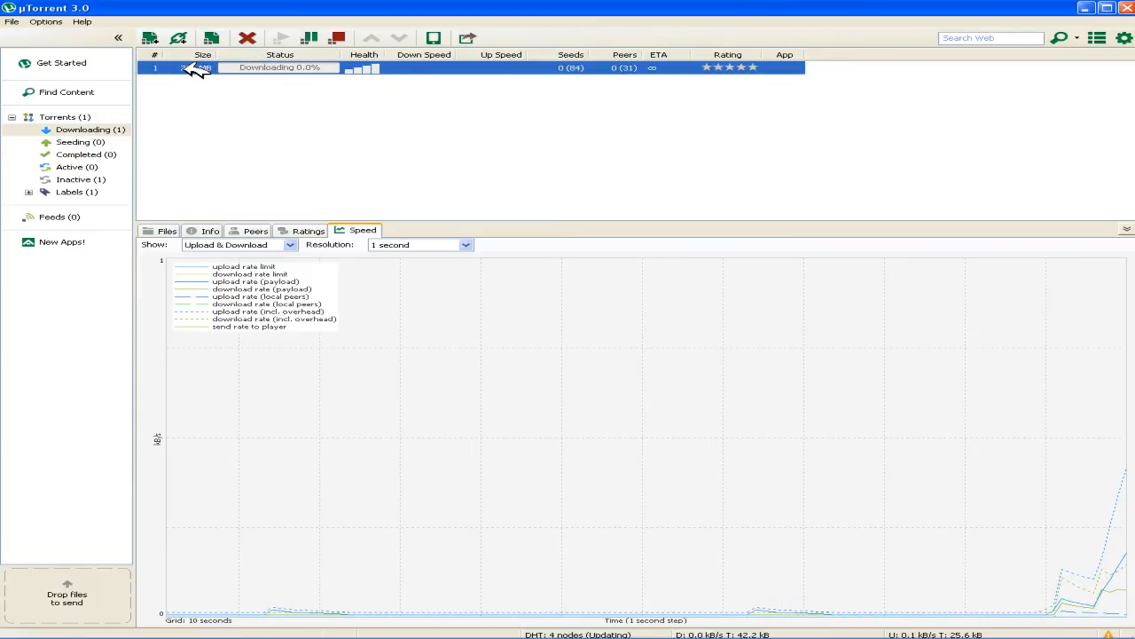
Watch the torrent pick up seeds and reach about 0.9 kB/s, then close uTorrent
click(555, 108)
click(394, 73)
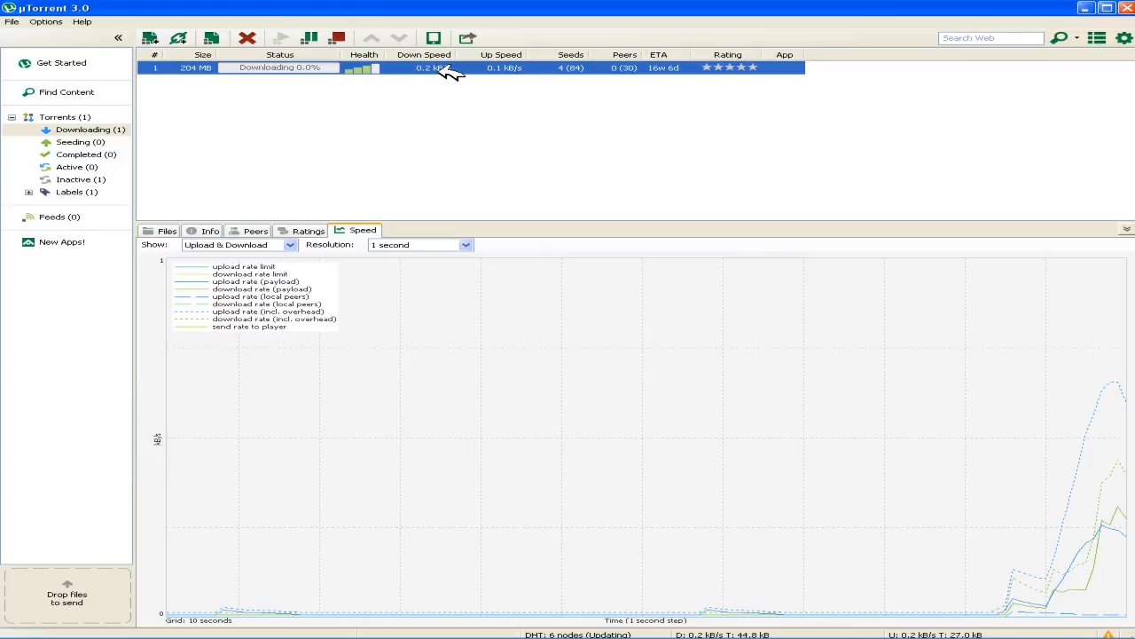
click(658, 101)
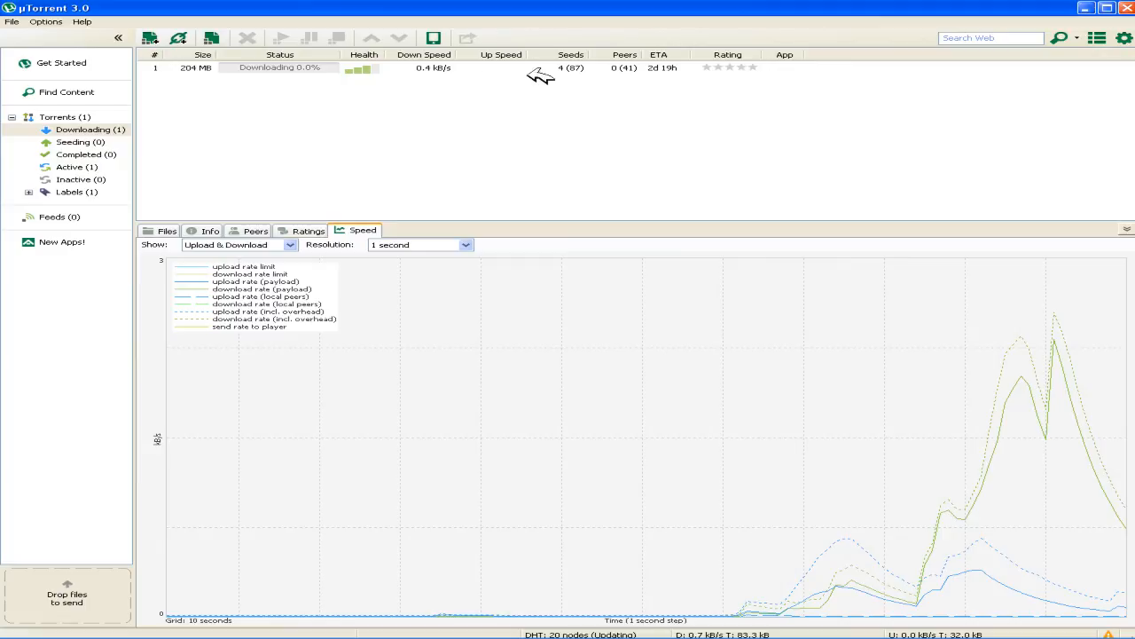
click(444, 68)
click(1126, 7)
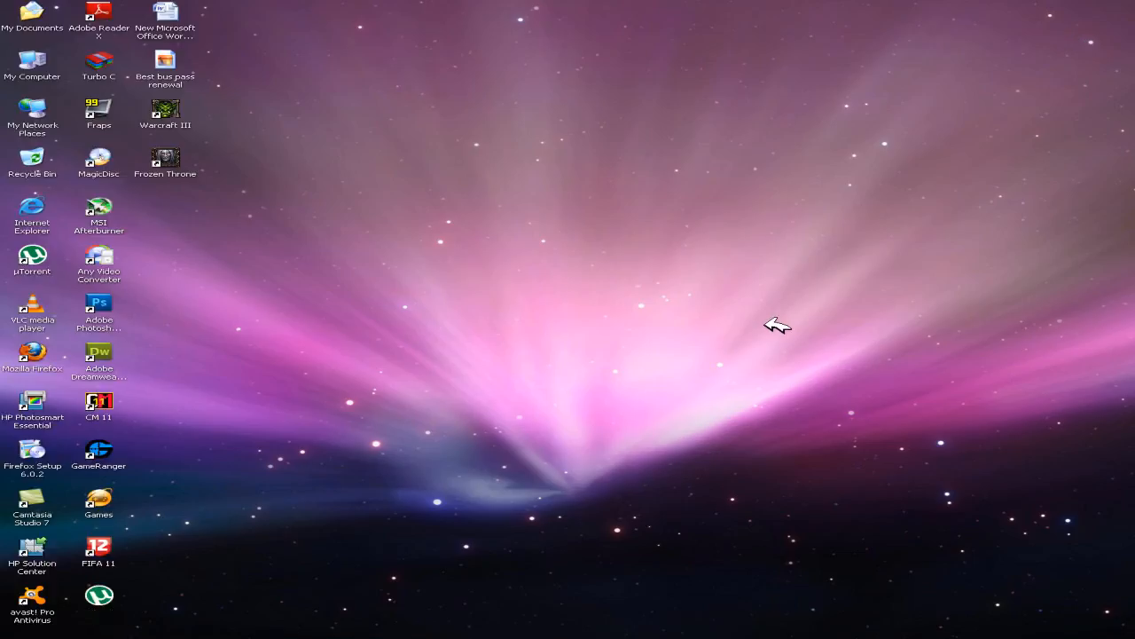